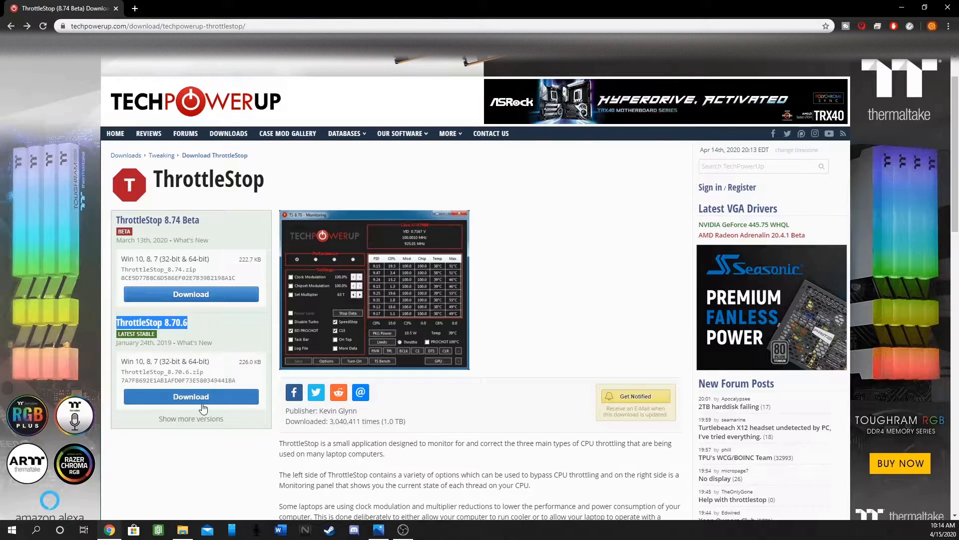
- Switch to the Downloads folder in File Explorer and extract ThrottleStop_8.70.6.zip into its own folder
left_click(186, 529)
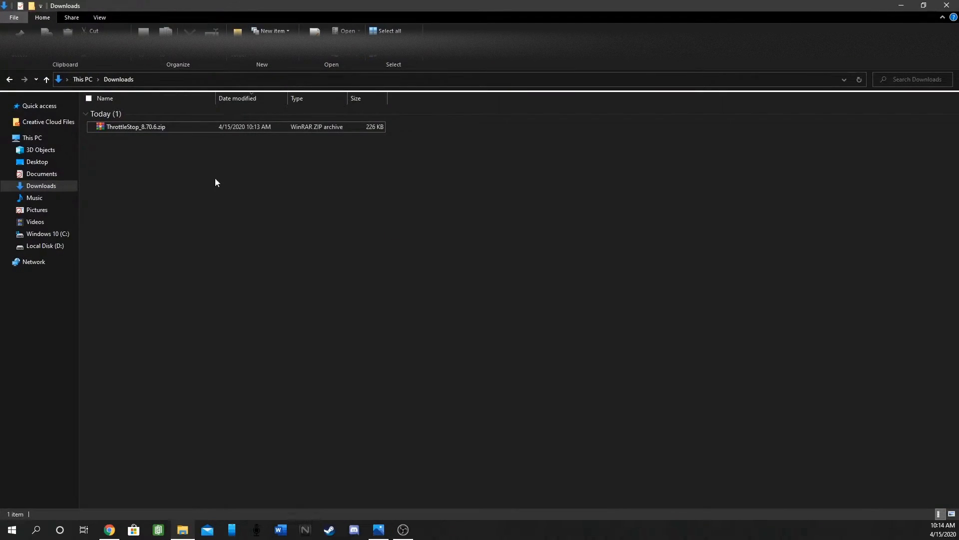
left_click(177, 126)
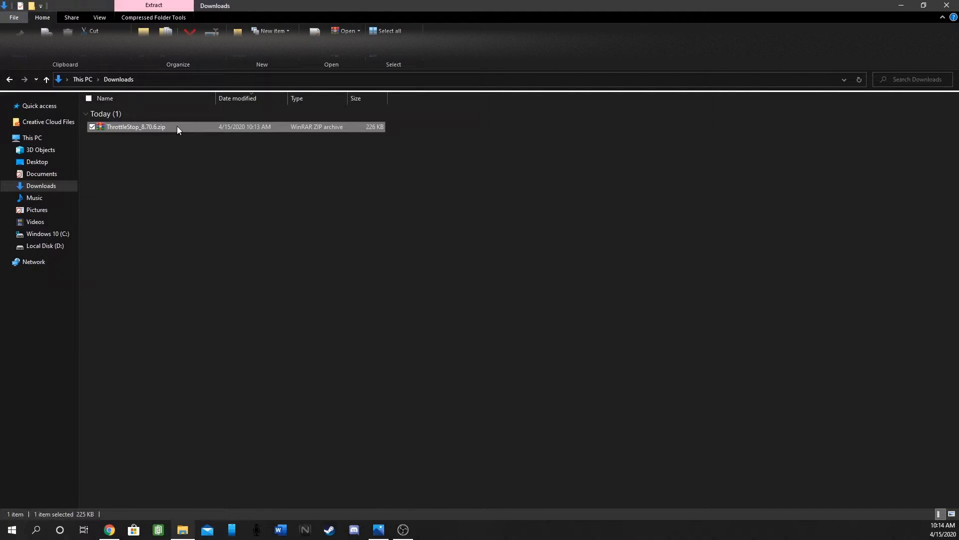
right_click(177, 126)
left_click(211, 179)
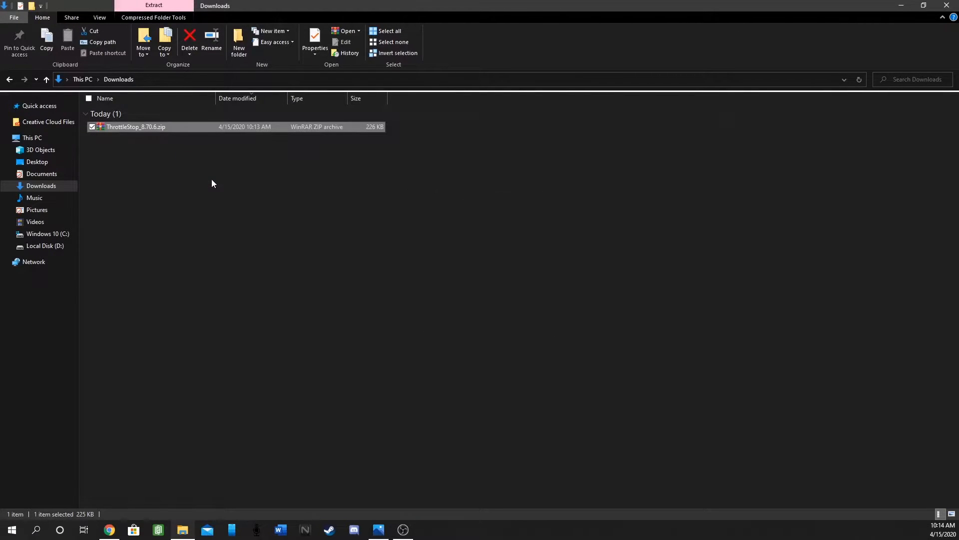
- Open the extracted ThrottleStop_8.70.6 folder and launch ThrottleStop.exe
double_click(134, 136)
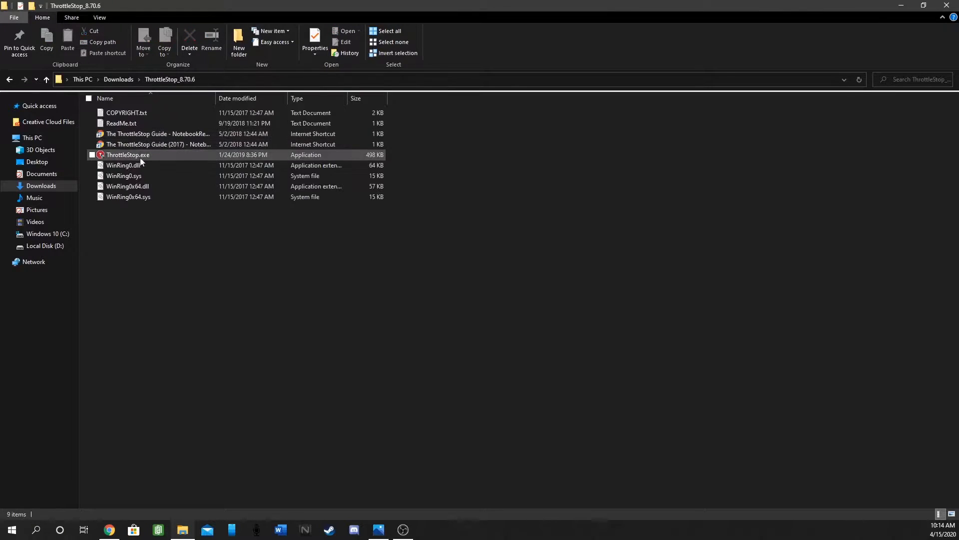
left_click(113, 154)
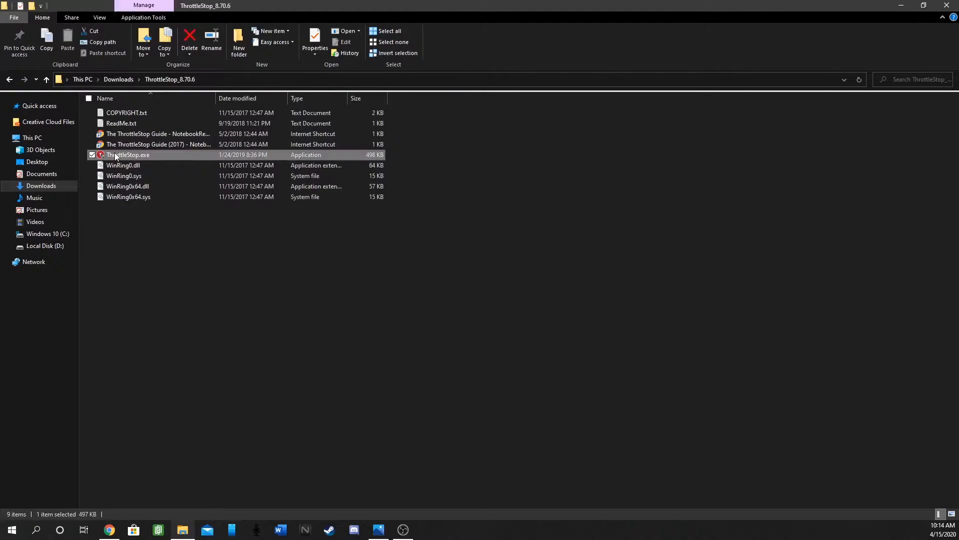
double_click(113, 155)
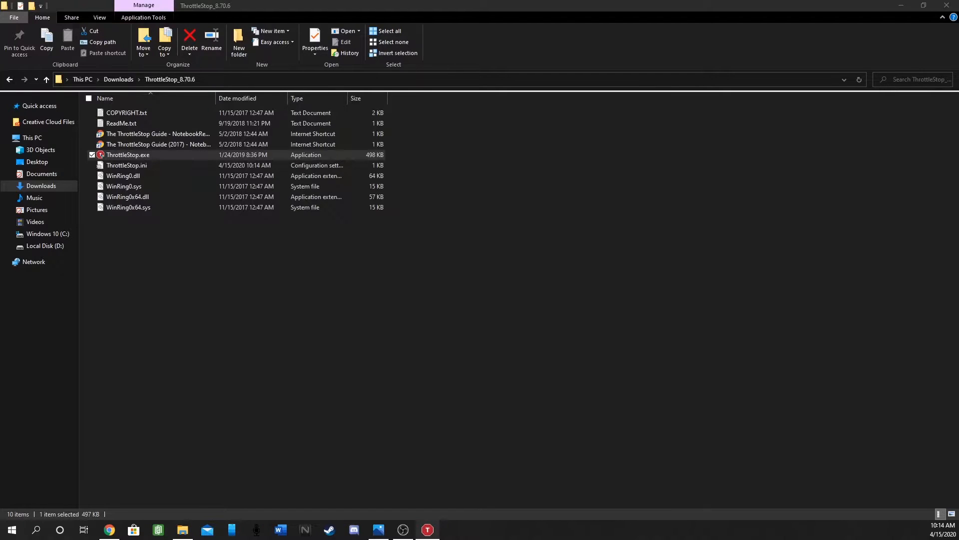
- Bring the ThrottleStop monitoring window into view in front of the extracted folder
left_click_drag(3, 159, 494, 141)
key("super+d")
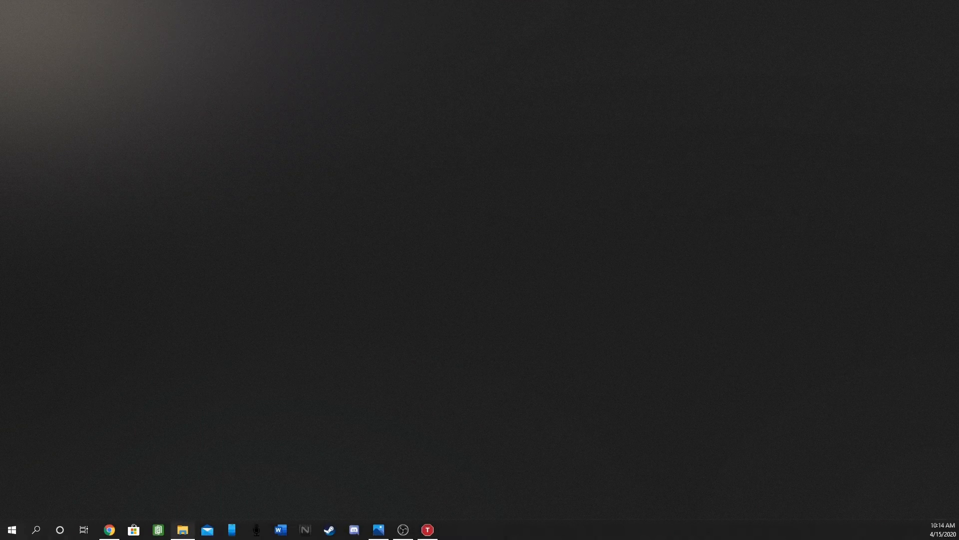
key("alt+Tab")
key("alt+Tab")
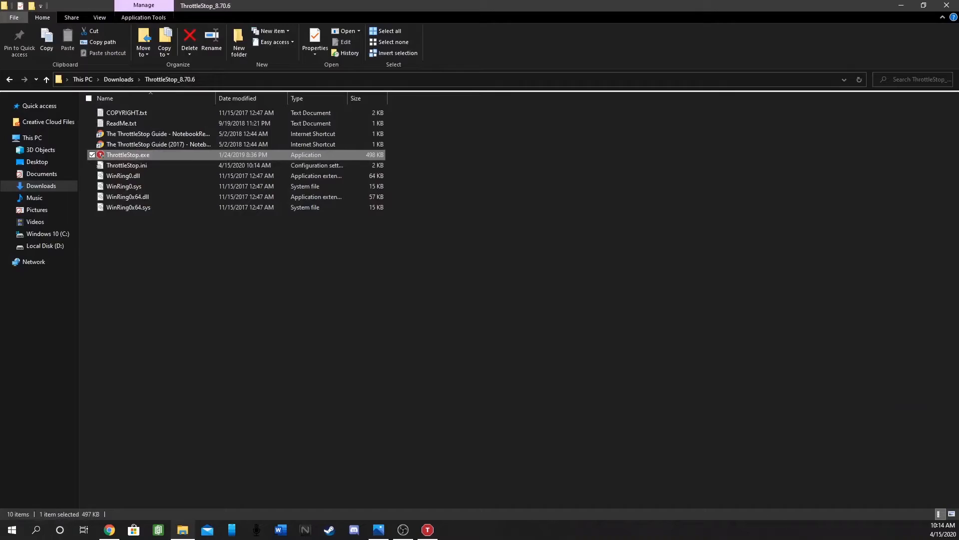
key("alt+Tab")
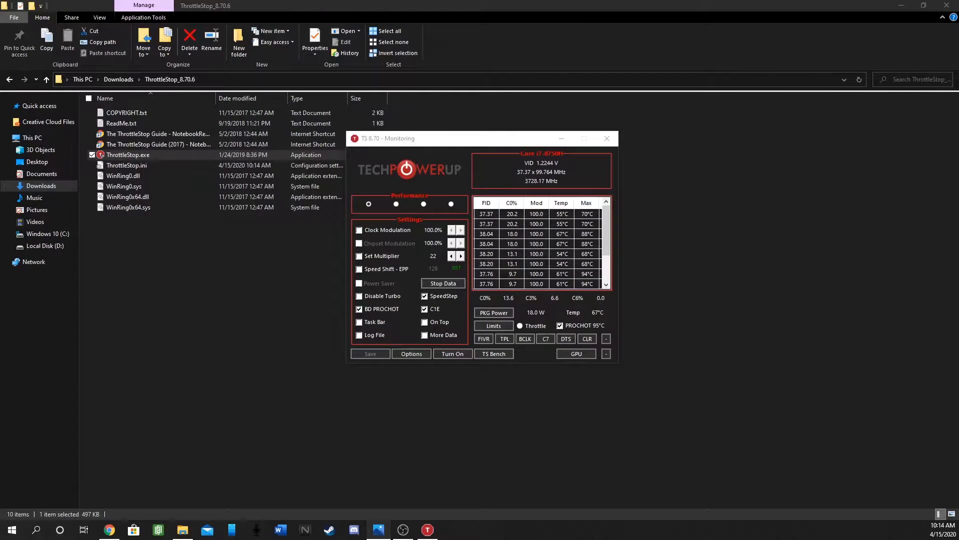
mouse_move(503, 141)
left_mouse_down()
mouse_move(485, 152)
mouse_move(489, 136)
mouse_move(492, 146)
left_mouse_up()
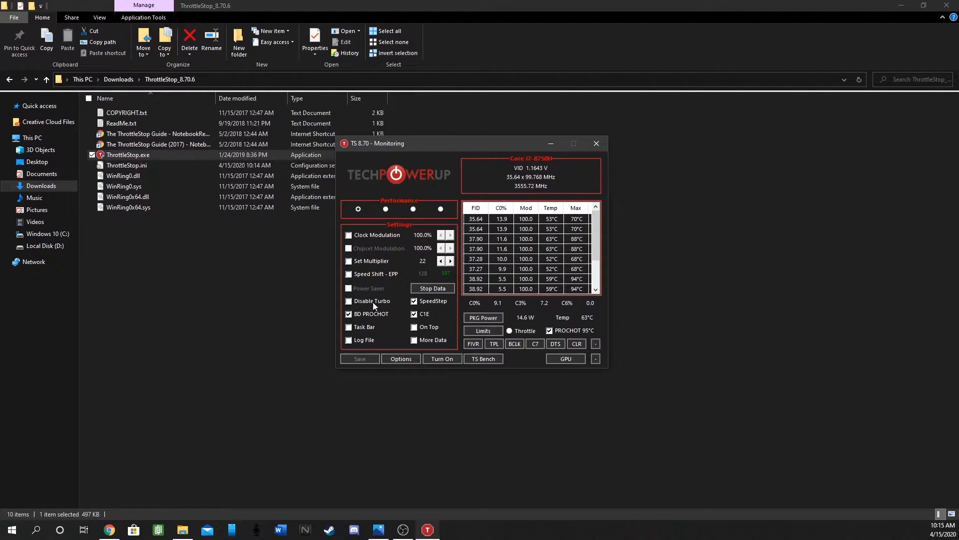
- Enable Speed Shift - EPP and Task Bar in the ThrottleStop settings and disable BD PROCHOT
left_click(349, 275)
left_click(349, 328)
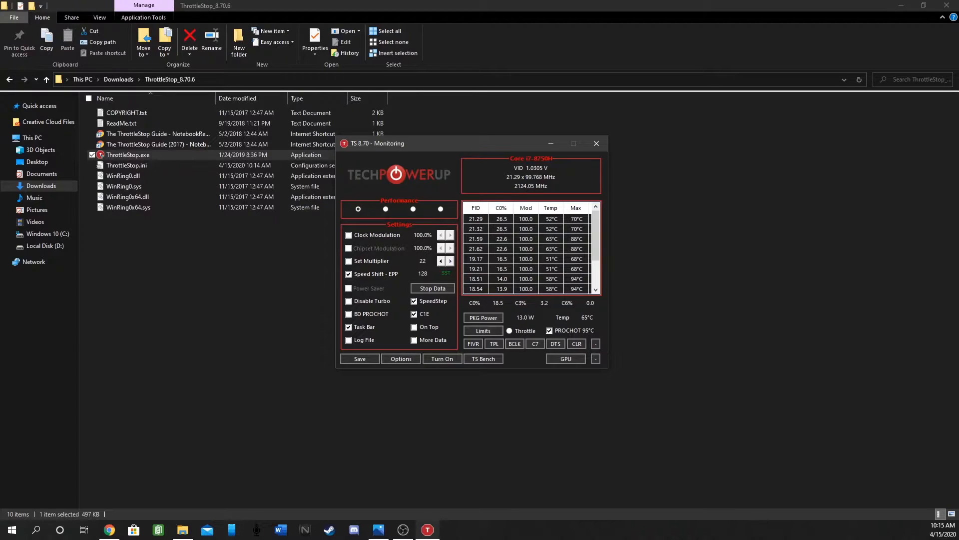
- In the Turbo FIVR Control settings, lower the turbo ratio limits for 1 to 6 active cores to 34 each
left_click(473, 344)
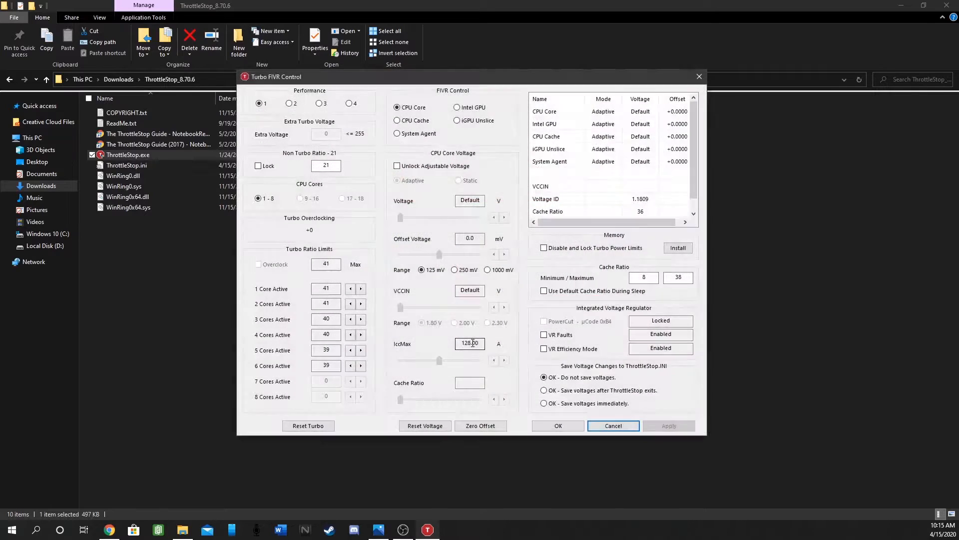
key("Tab")
key("Tab")
key("alt+Tab")
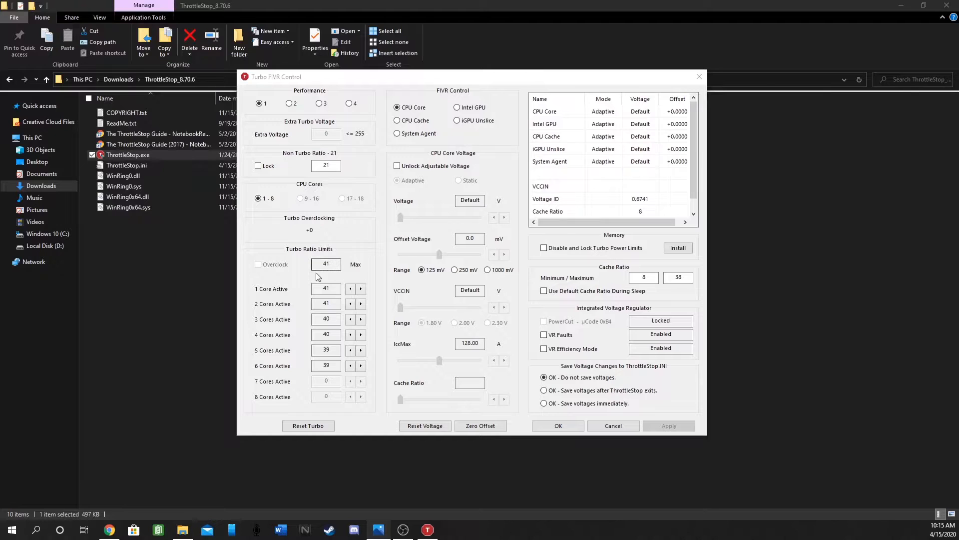
left_click(332, 265)
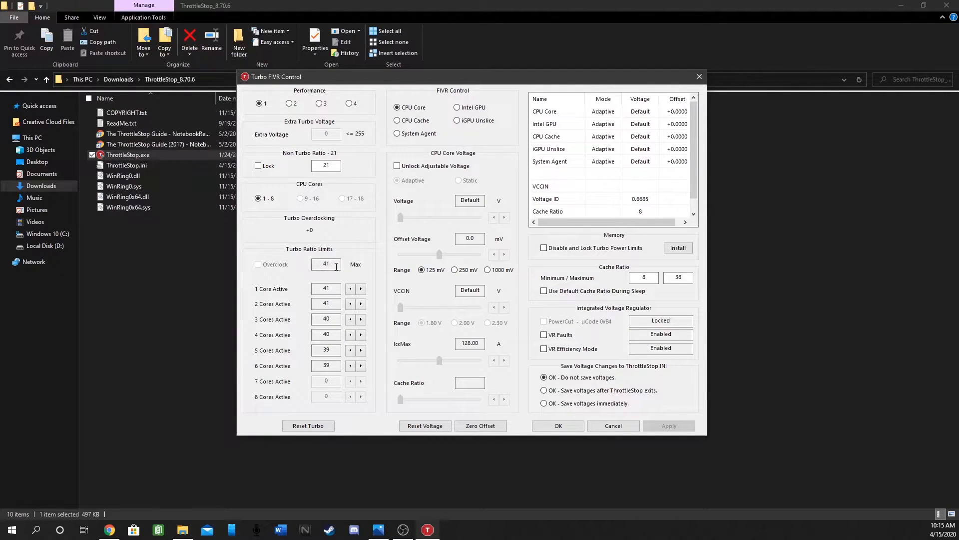
left_click(351, 290)
left_click(351, 291)
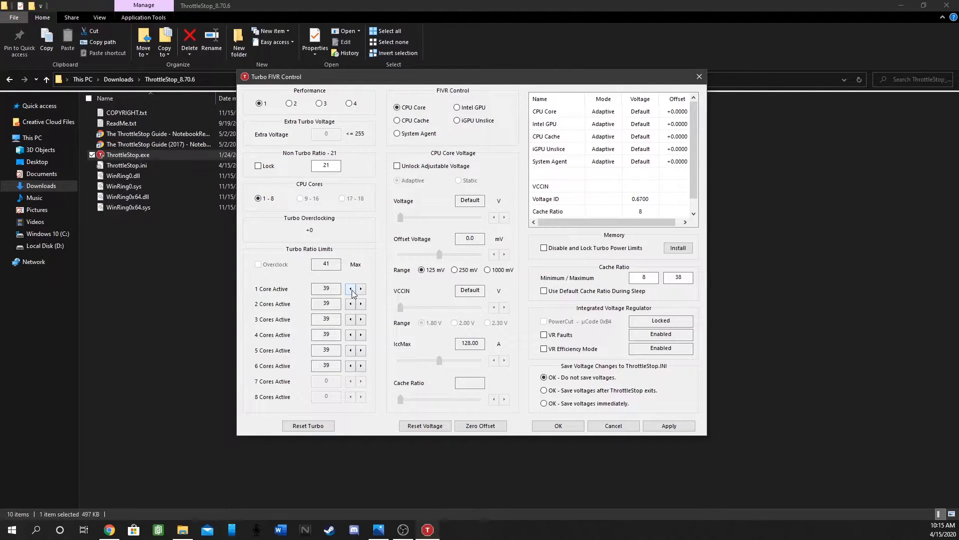
left_click(351, 290)
left_click(351, 290)
left_click(351, 290)
left_click(362, 290)
left_click(361, 304)
left_click(361, 319)
left_click(361, 335)
left_click(361, 350)
left_click(361, 365)
- Unlock the adjustable CPU Core voltage and set its offset voltage to -150.4 mV using the 250 mV range
left_click(397, 166)
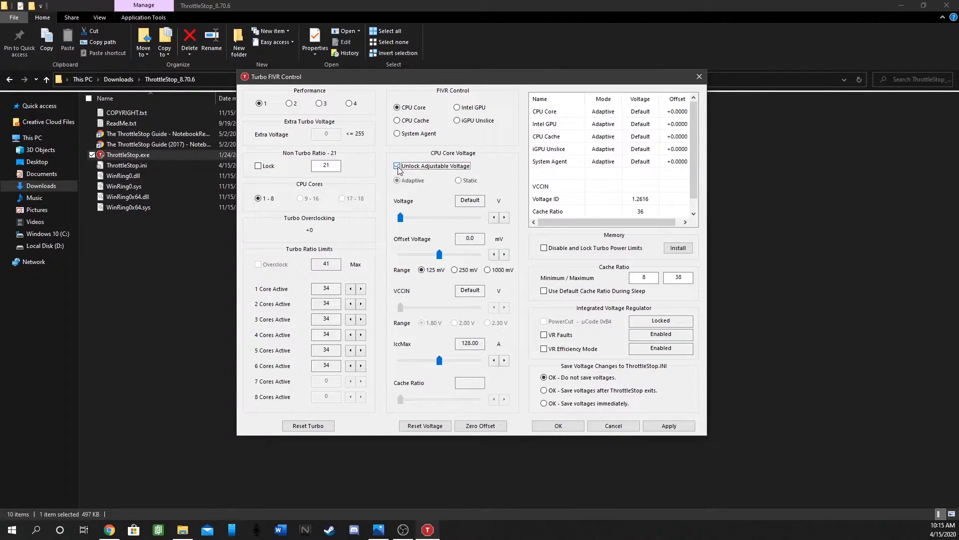
left_click_drag(478, 239, 433, 236)
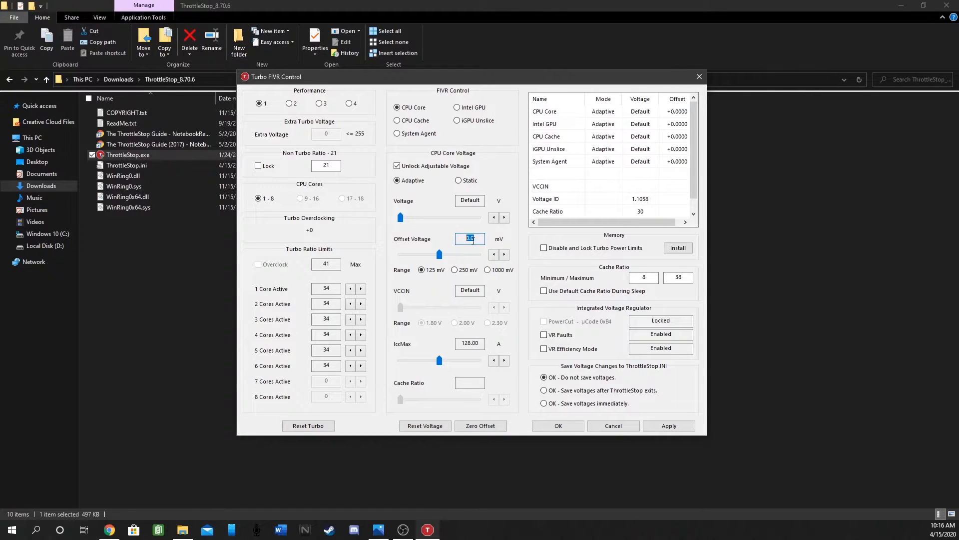
left_click_drag(440, 255, 416, 254)
left_click(454, 270)
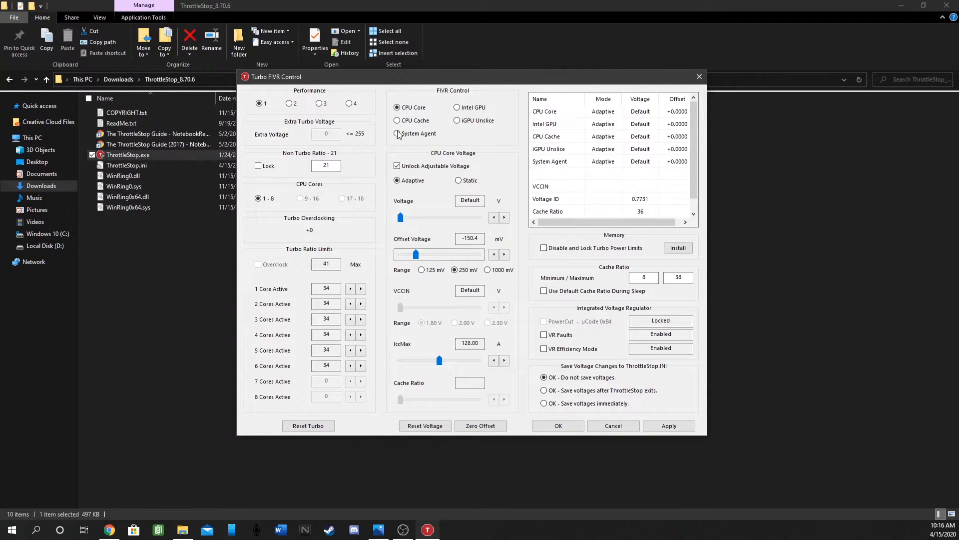
- Unlock the adjustable CPU Cache voltage and set its offset voltage to -150.4 mV
left_click(400, 123)
left_click(399, 167)
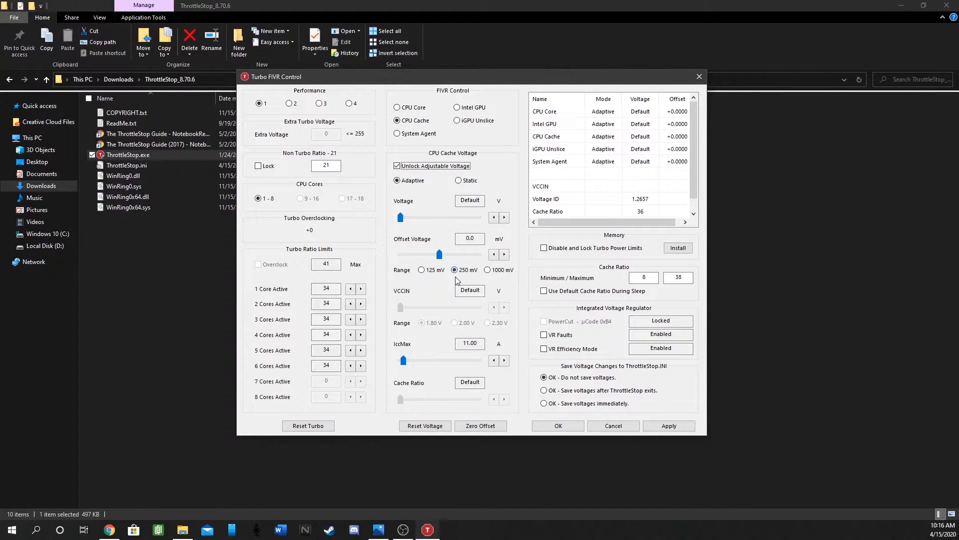
left_click_drag(440, 255, 417, 256)
left_click(398, 108)
left_click(398, 121)
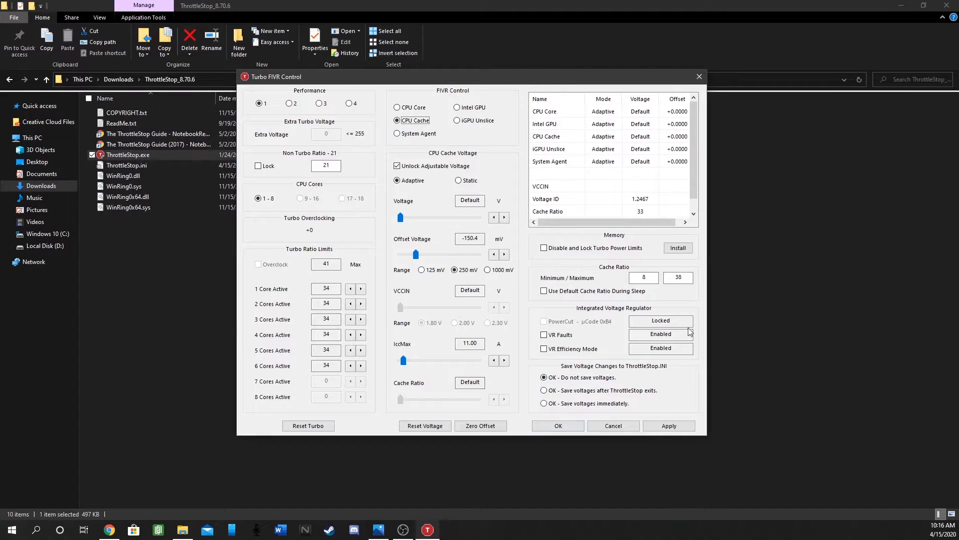
- Choose to save voltages immediately, then apply the FIVR changes and close the FIVR control window
left_click(544, 403)
left_click(670, 429)
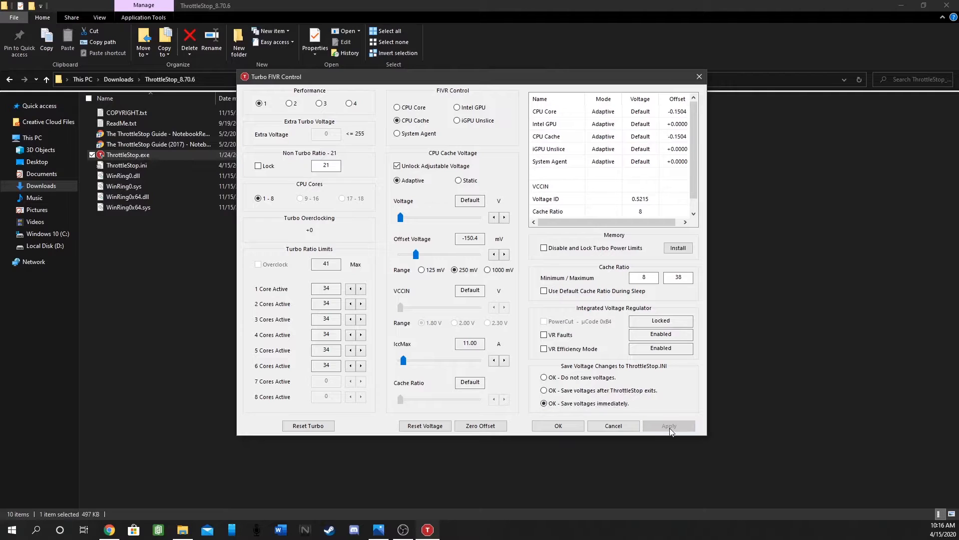
left_click(560, 425)
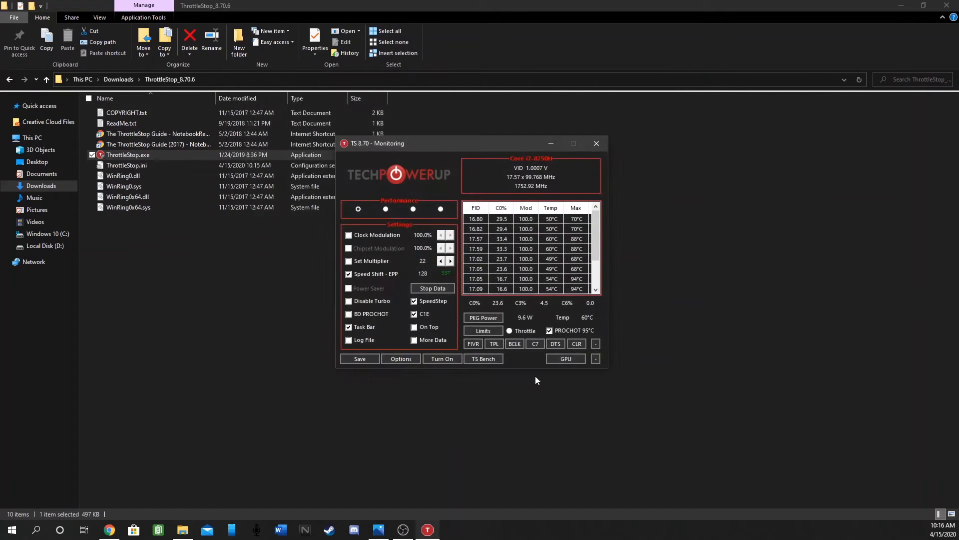
- In Turbo Power Limits, set Long Power Max to 22 without clamp, Short Power Max to 26 and Turbo Time Limit to 1.00
left_click_drag(494, 149, 517, 160)
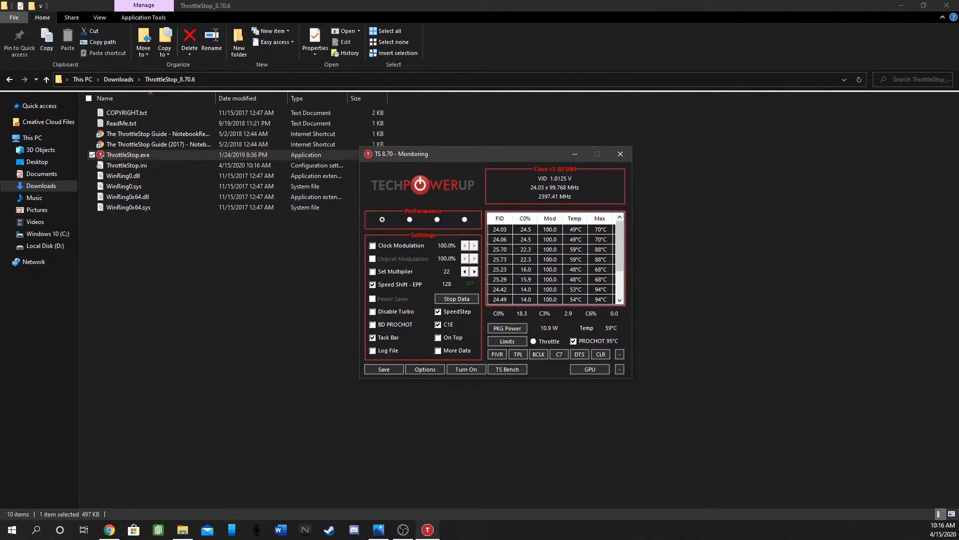
left_click(519, 354)
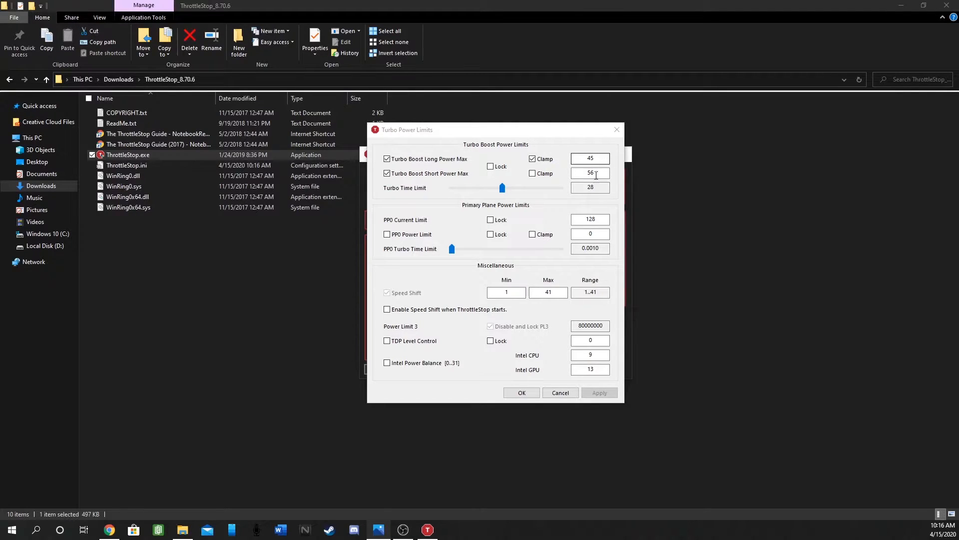
left_click_drag(601, 157, 552, 159)
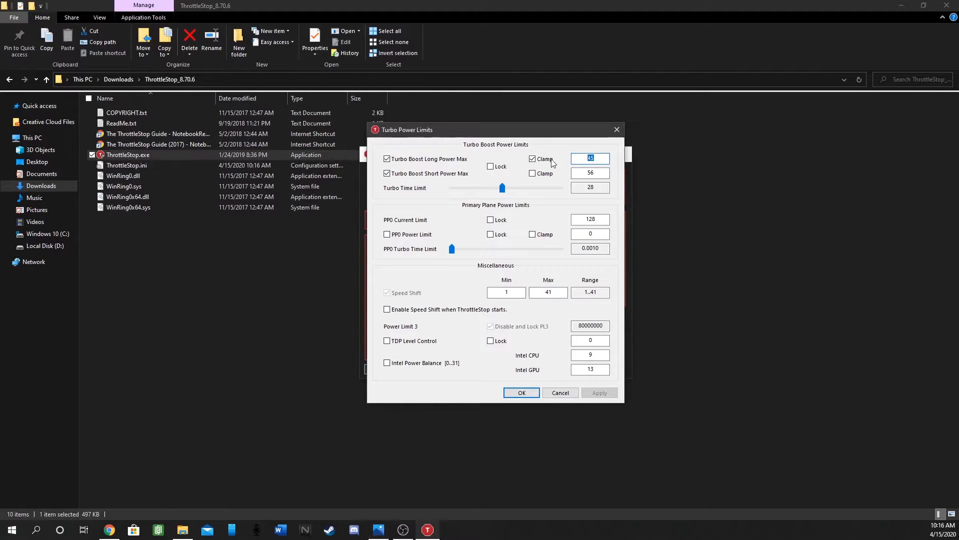
key("BackSpace")
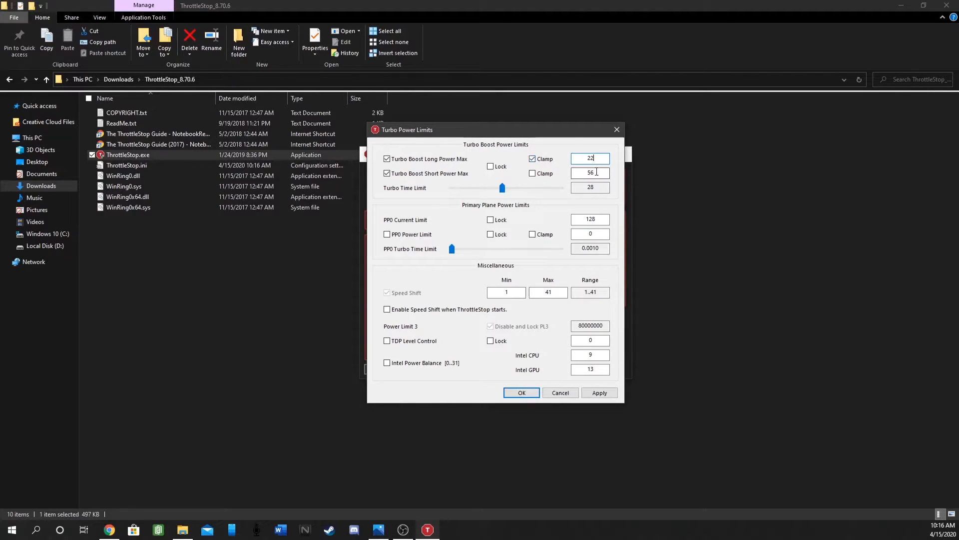
left_click_drag(600, 172, 553, 178)
type("26")
left_click(533, 159)
left_click_drag(503, 189, 487, 193)
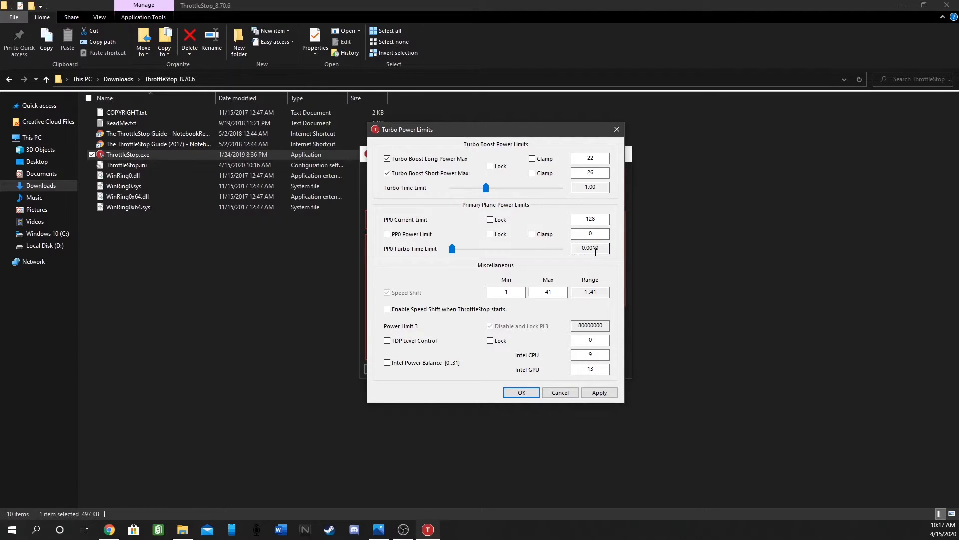
- Set the PP0 Current Limit to 130 and the Speed Shift maximum to 34
left_click_drag(603, 219, 569, 219)
type("130")
double_click(531, 294)
type("34")
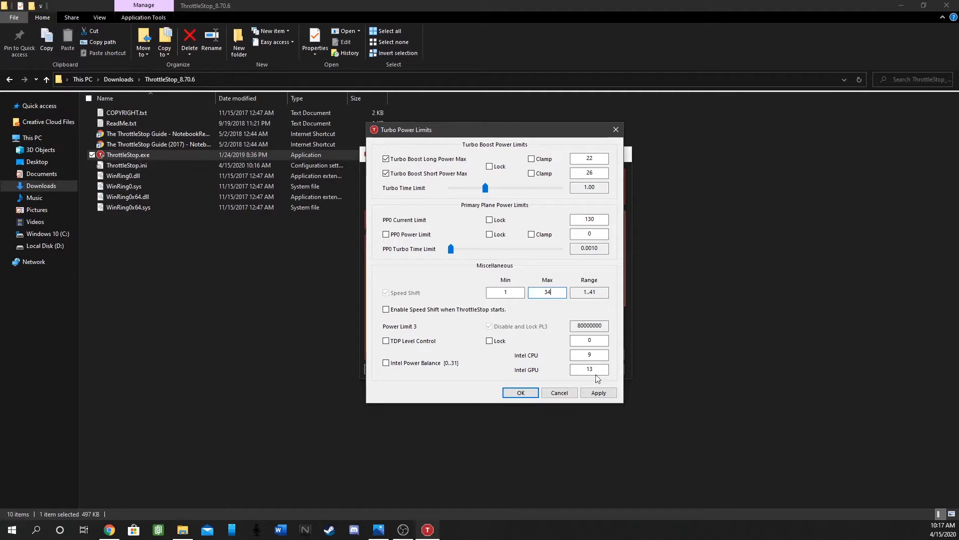
- Apply the turbo power limits, close their window and minimize ThrottleStop
left_click(644, 269)
key("alt+Tab")
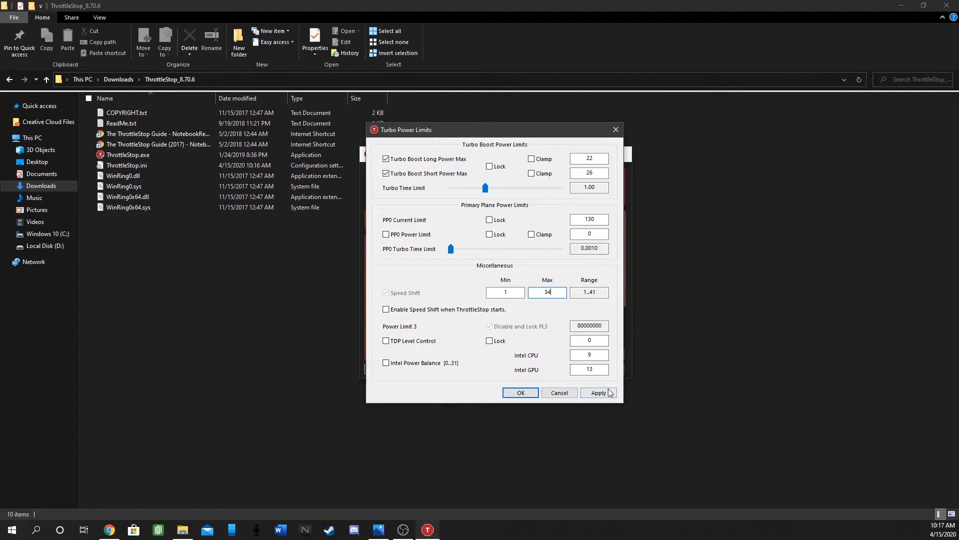
left_click(592, 391)
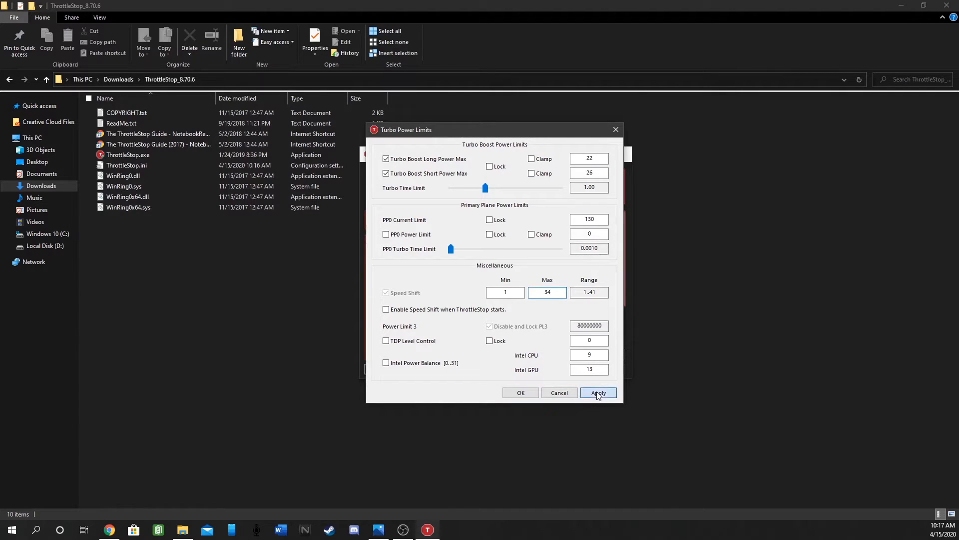
left_click(521, 393)
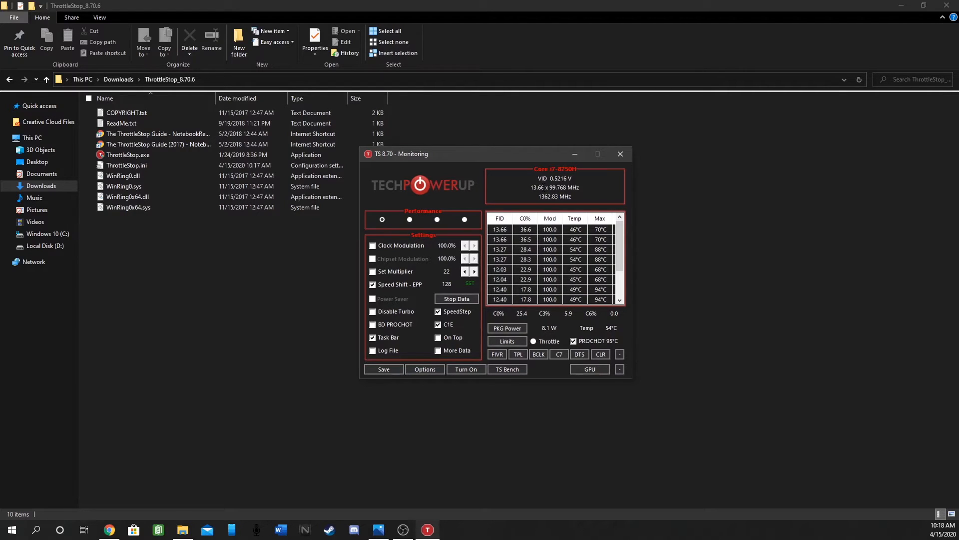
left_click(575, 155)
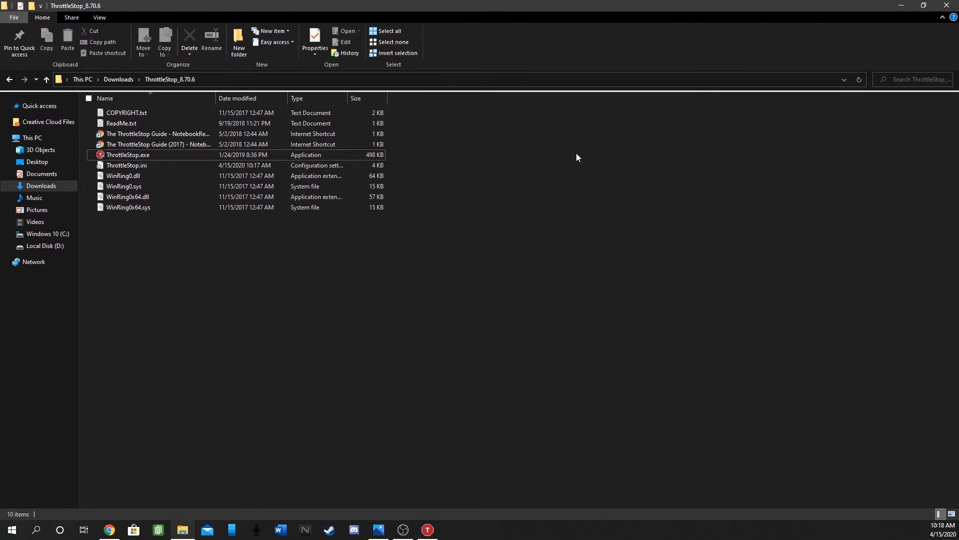
- Search Windows for "task" and open Task Scheduler
left_click(43, 528)
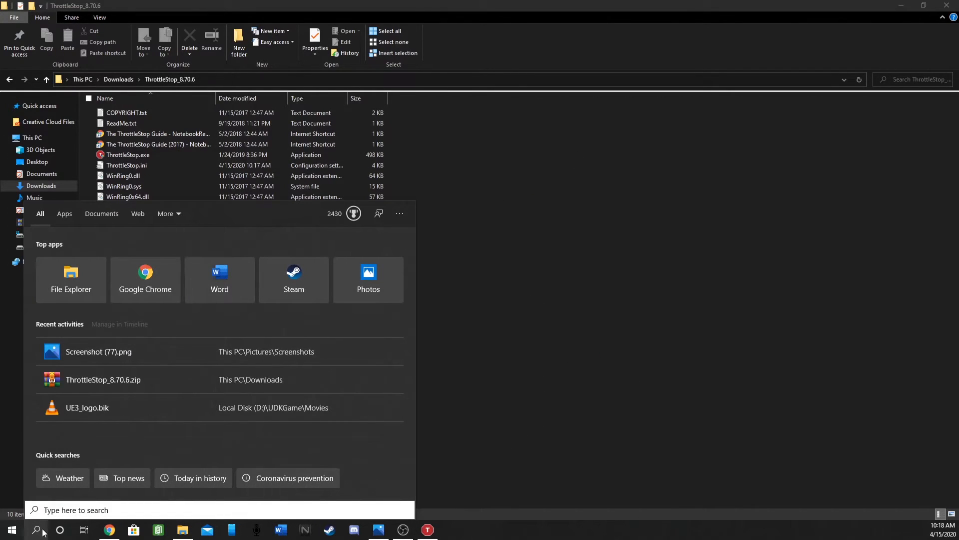
type("task")
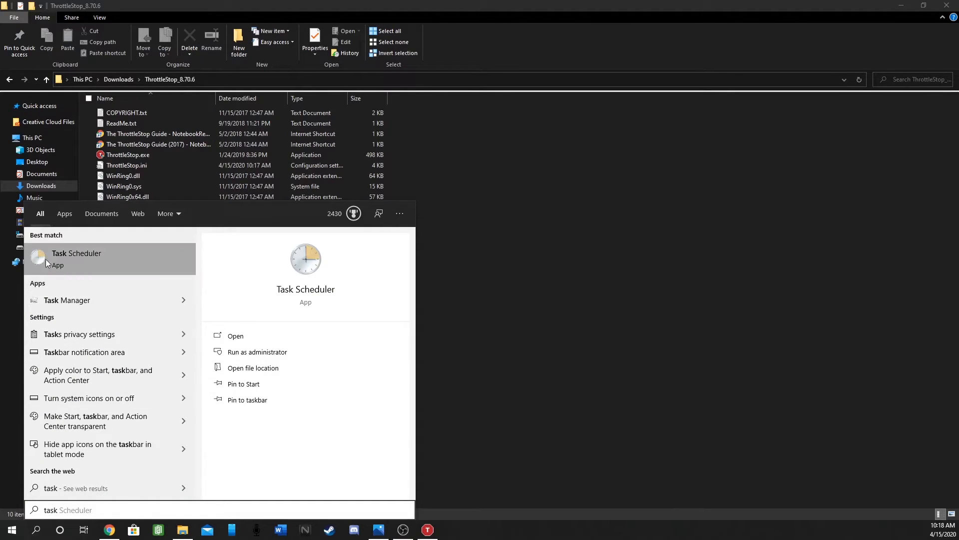
left_click(80, 256)
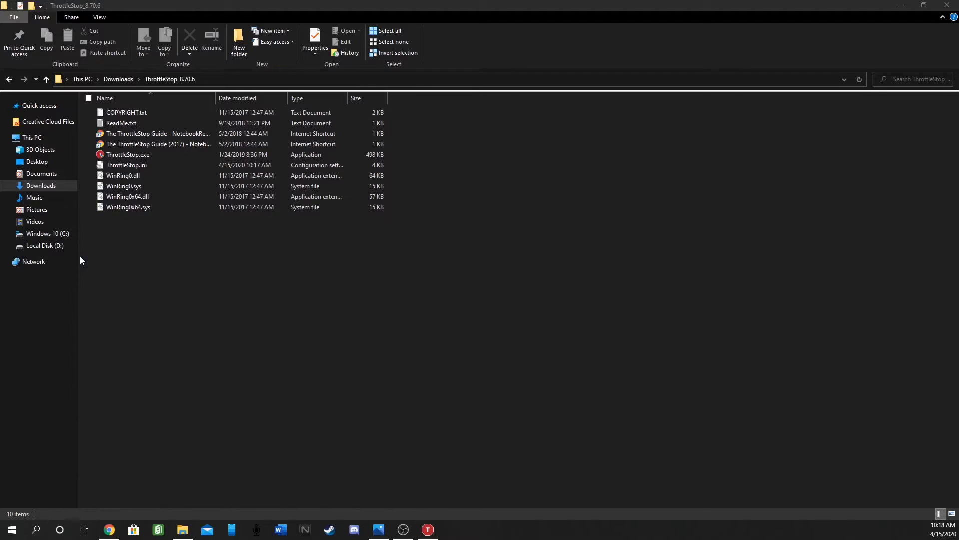
- Switch to File Explorer to check where the ThrottleStop_8.70.6 folder sits in Downloads, and minimize the window
left_click_drag(0, 66, 344, 5)
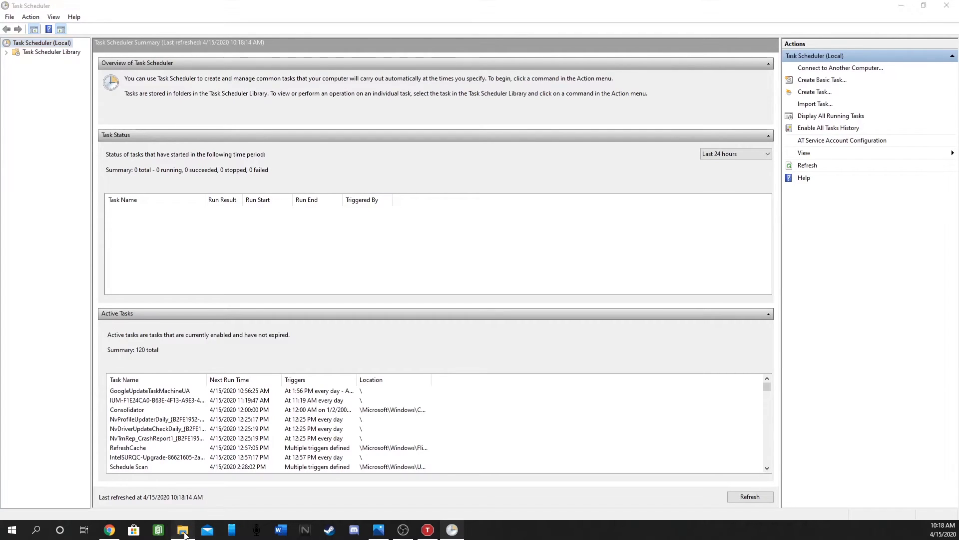
left_click(183, 530)
left_click(54, 192)
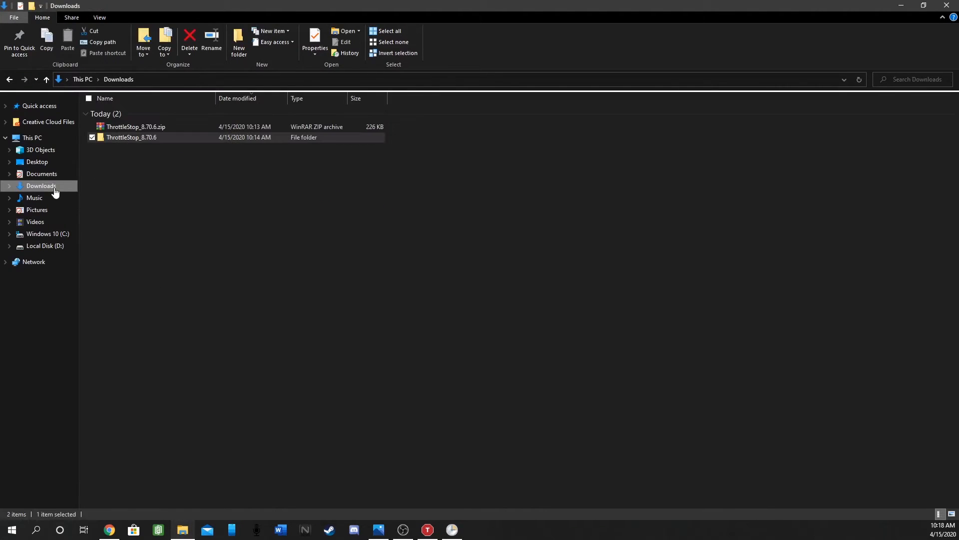
left_click(134, 169)
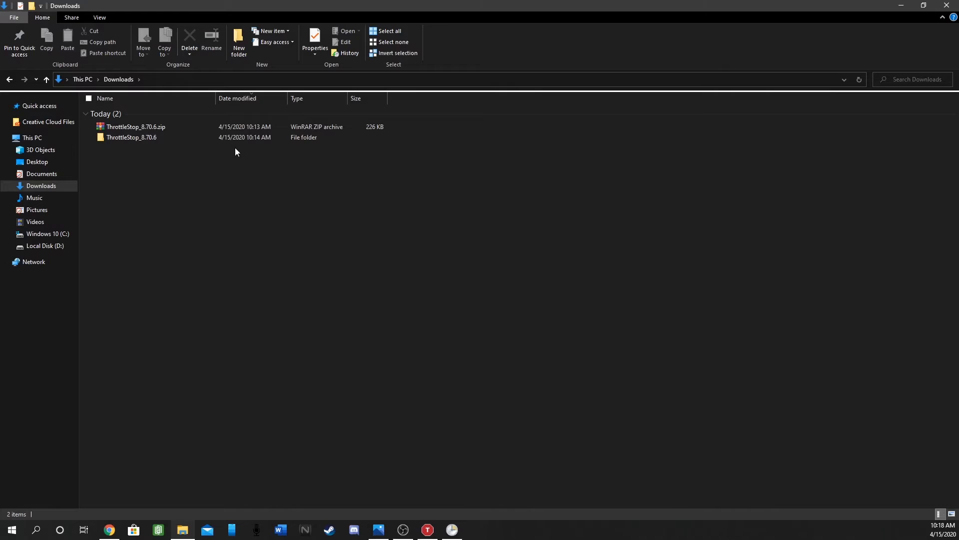
left_click(901, 5)
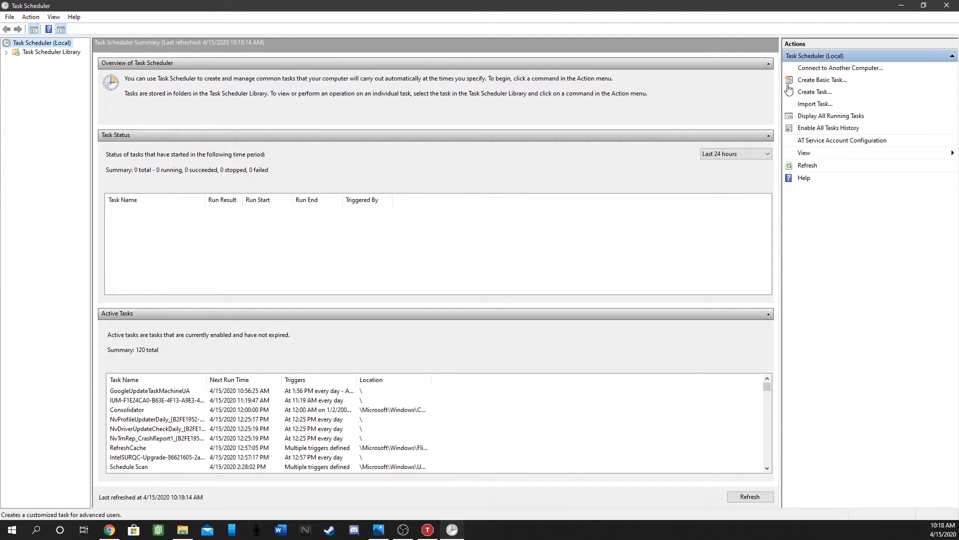
- Start creating a new task in Task Scheduler and name it "Start Throttle Stop"
left_click(816, 94)
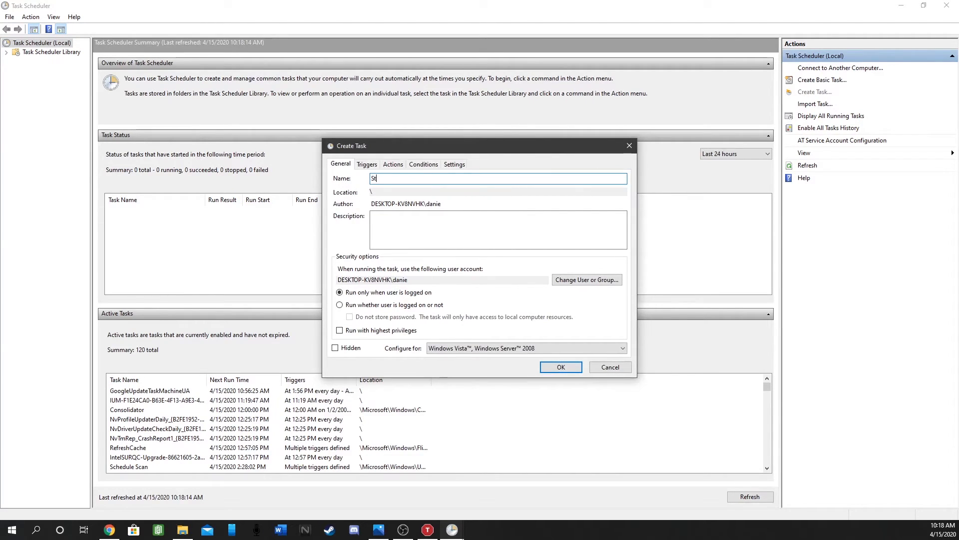
type("Star6")
key("BackSpace")
type("t Throttle Stop")
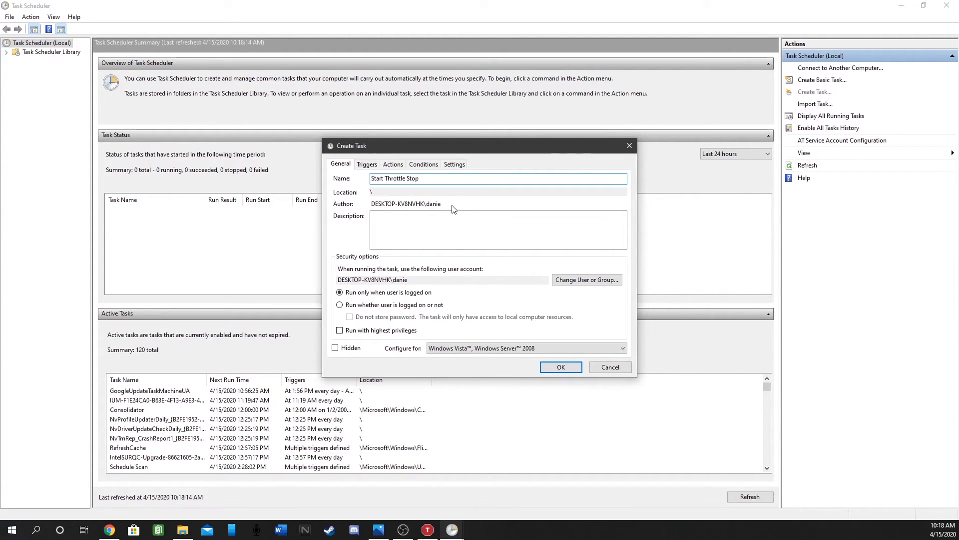
- Add a trigger that begins the task at log on
left_click(371, 167)
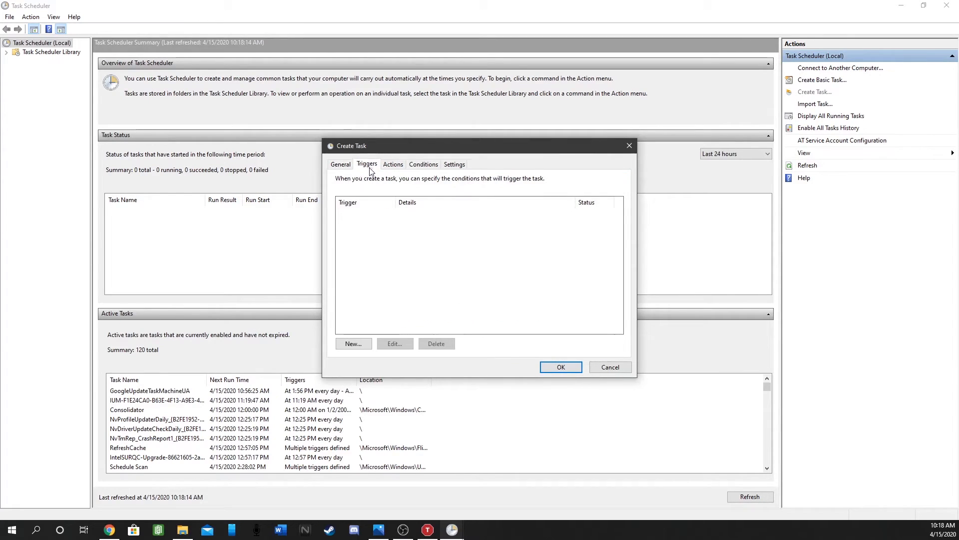
left_click(354, 343)
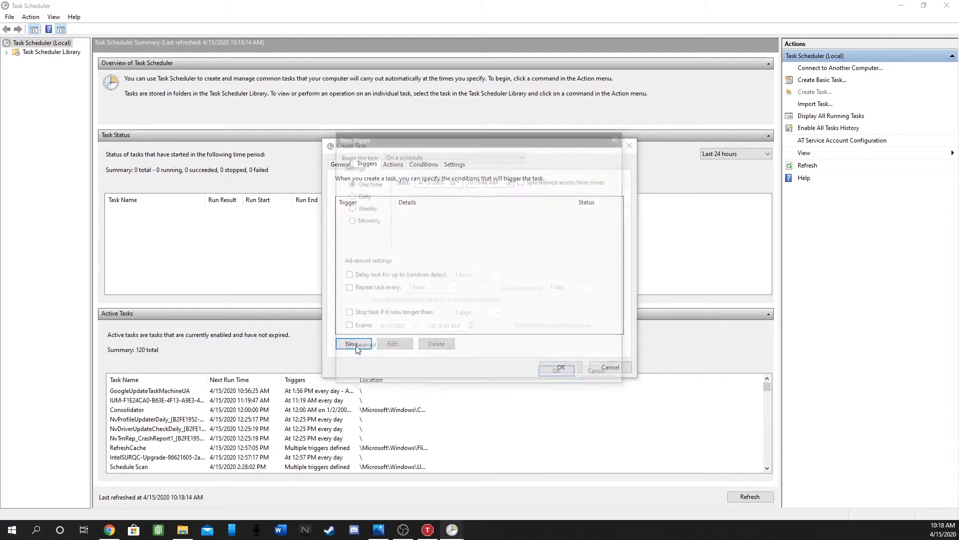
left_click(403, 156)
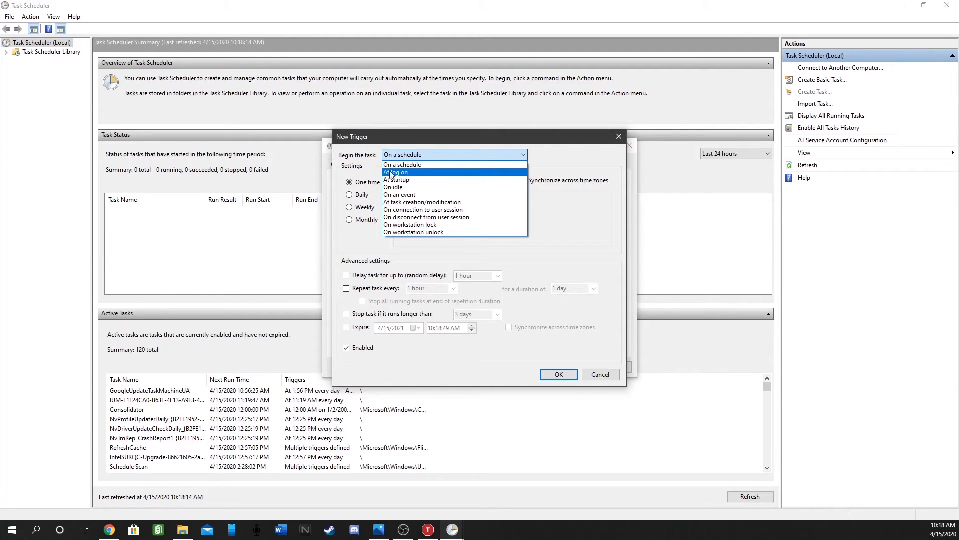
left_click(400, 174)
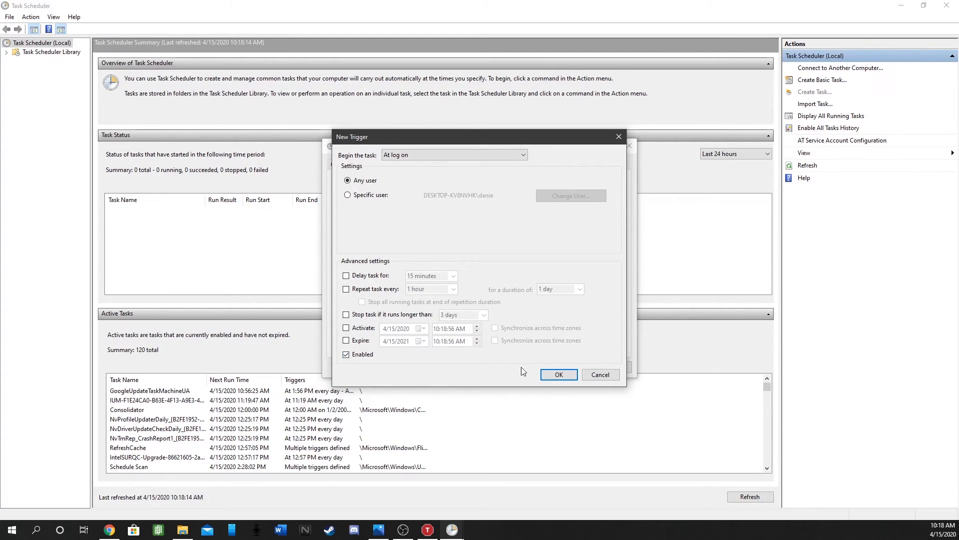
left_click(559, 374)
- Add a Start a program action that runs ThrottleStop.exe from the ThrottleStop_8.70.6 folder in Downloads
left_click(387, 167)
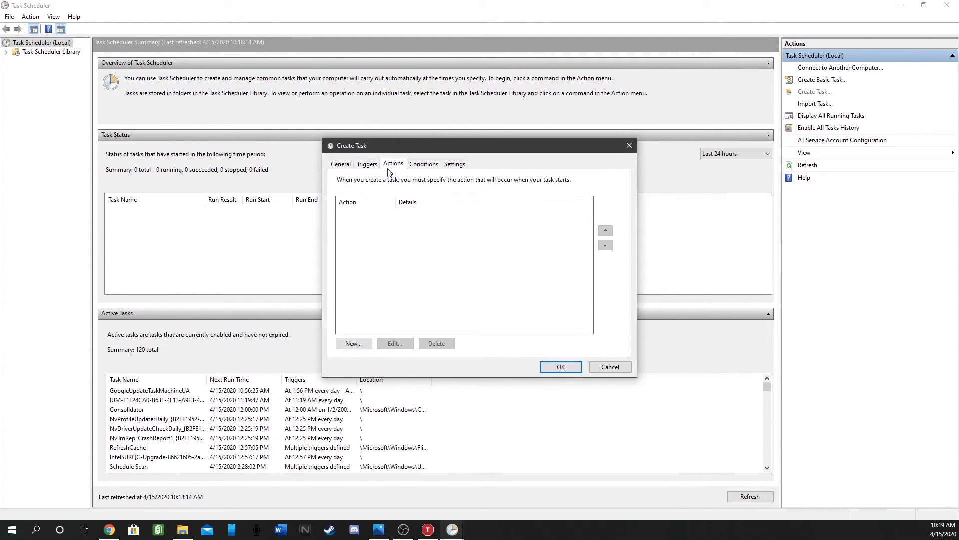
left_click(352, 342)
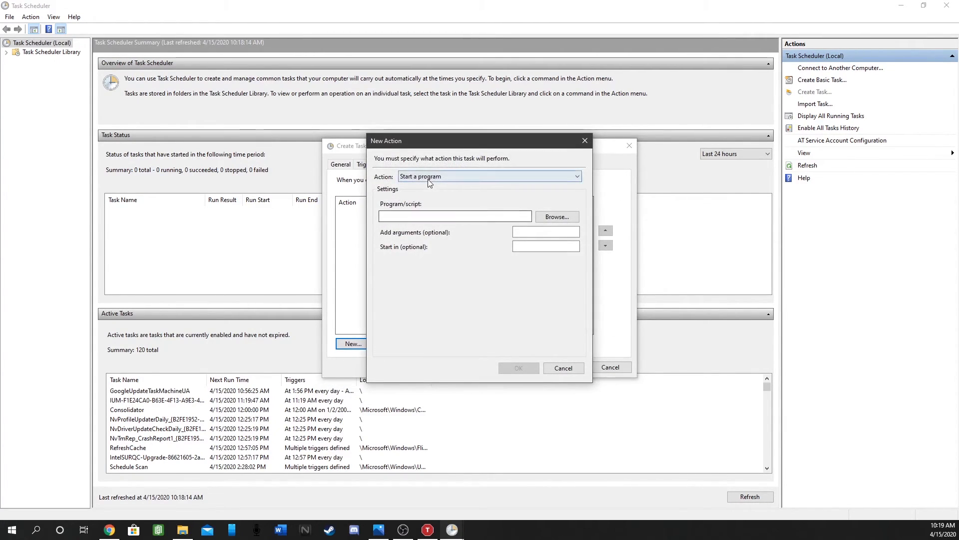
left_click(555, 217)
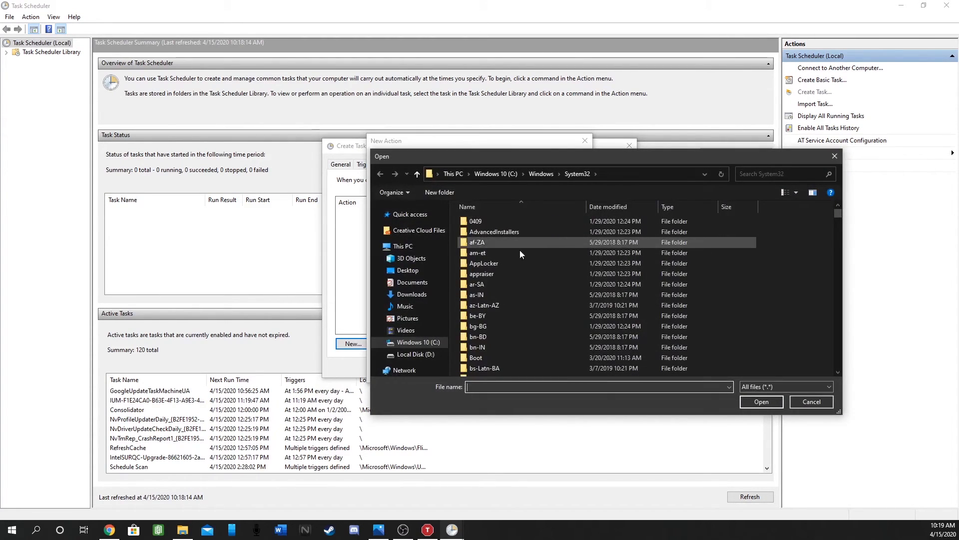
left_click(412, 294)
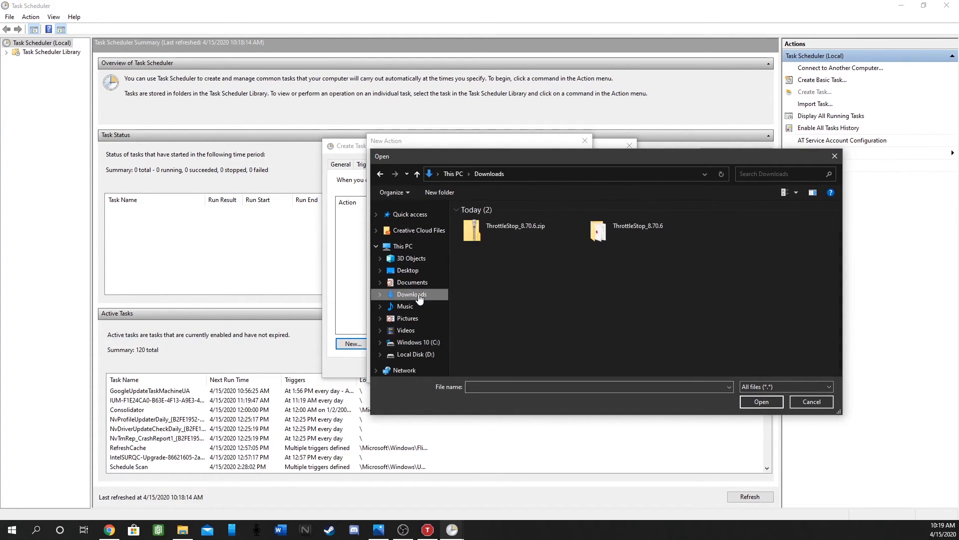
double_click(613, 223)
left_click(511, 266)
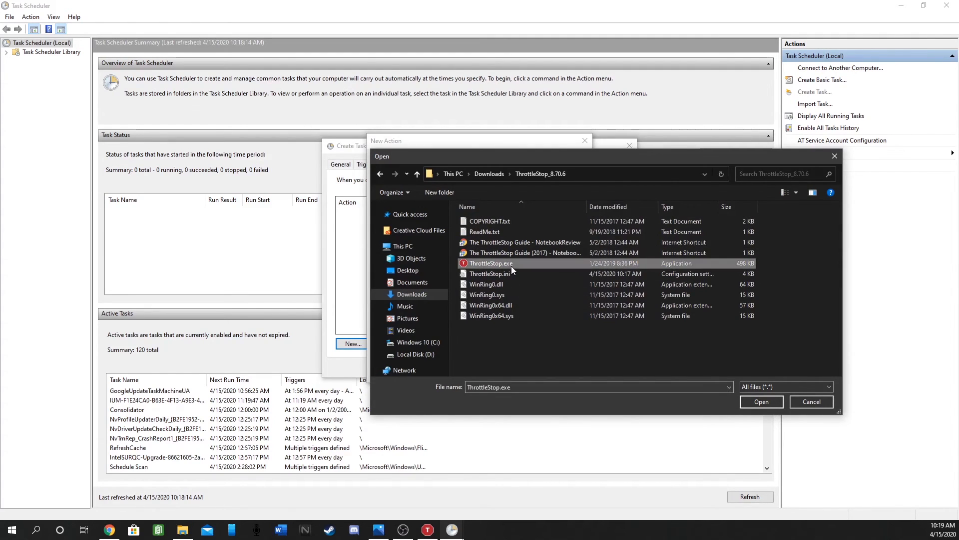
left_click(761, 401)
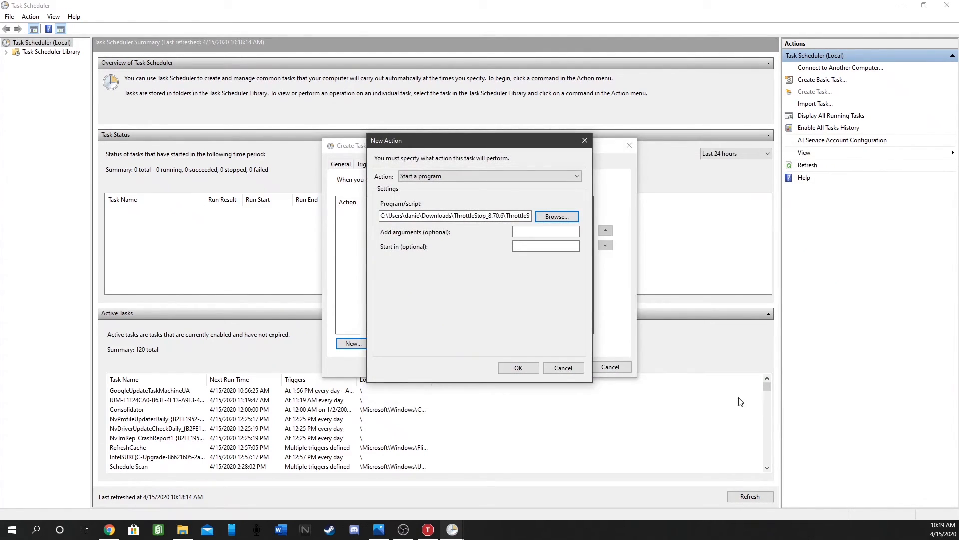
left_click(518, 367)
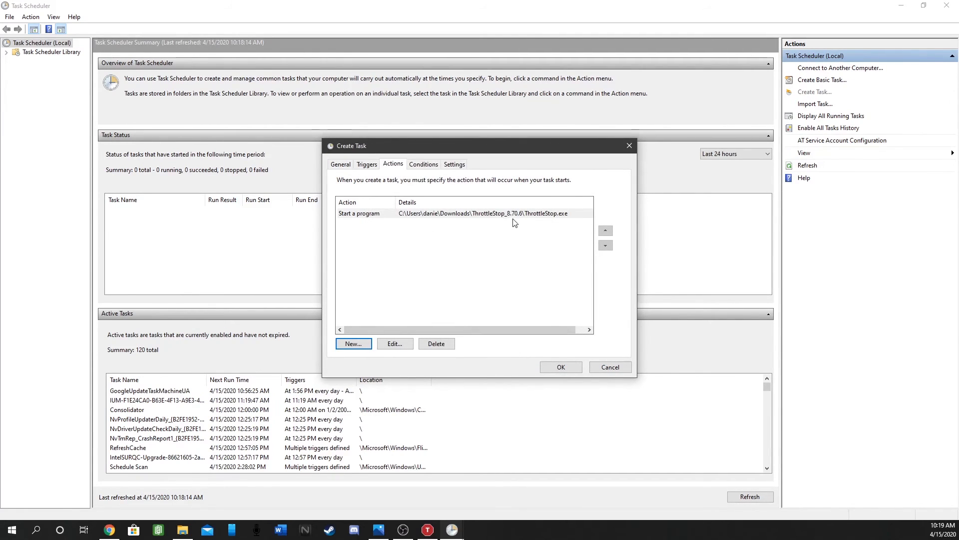
- Review the task's conditions and additional settings, and save the new task
left_click(431, 164)
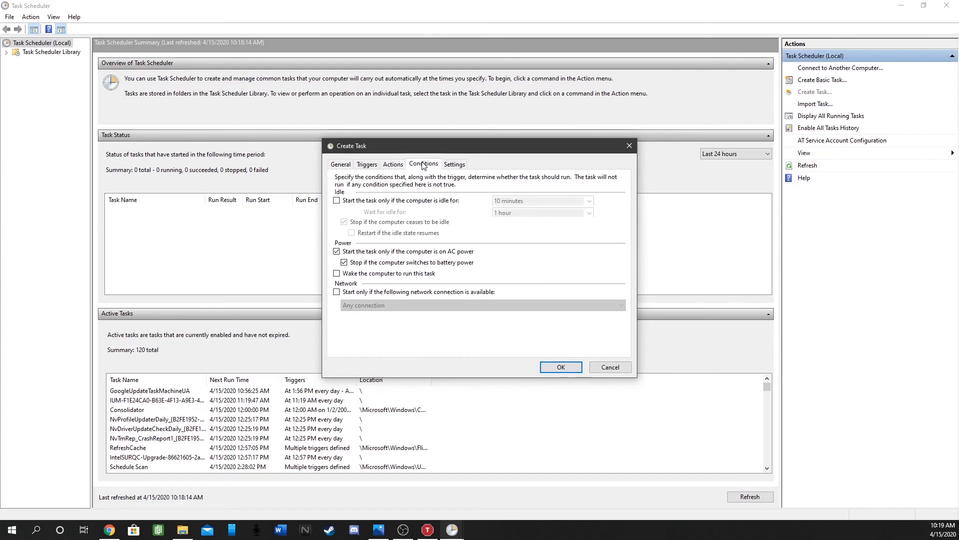
left_click(454, 165)
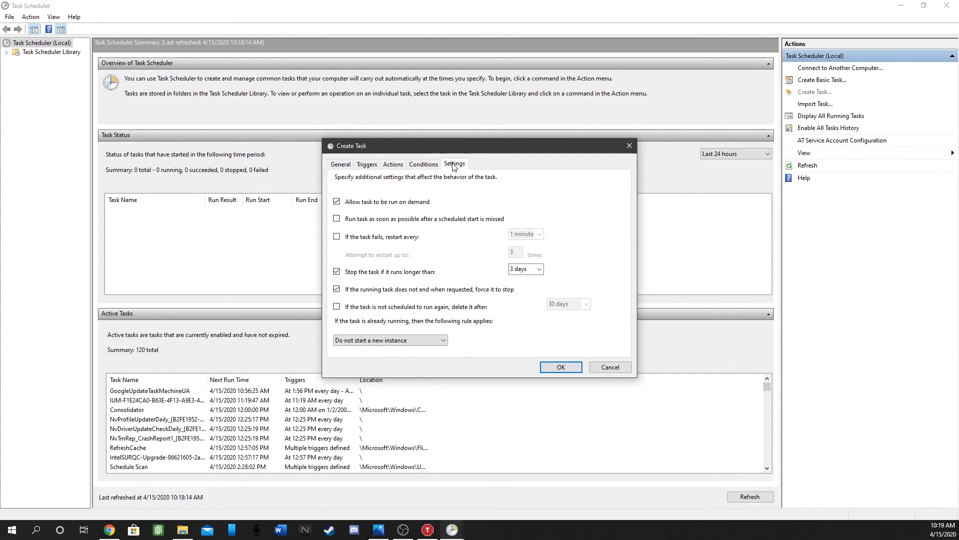
left_click(560, 366)
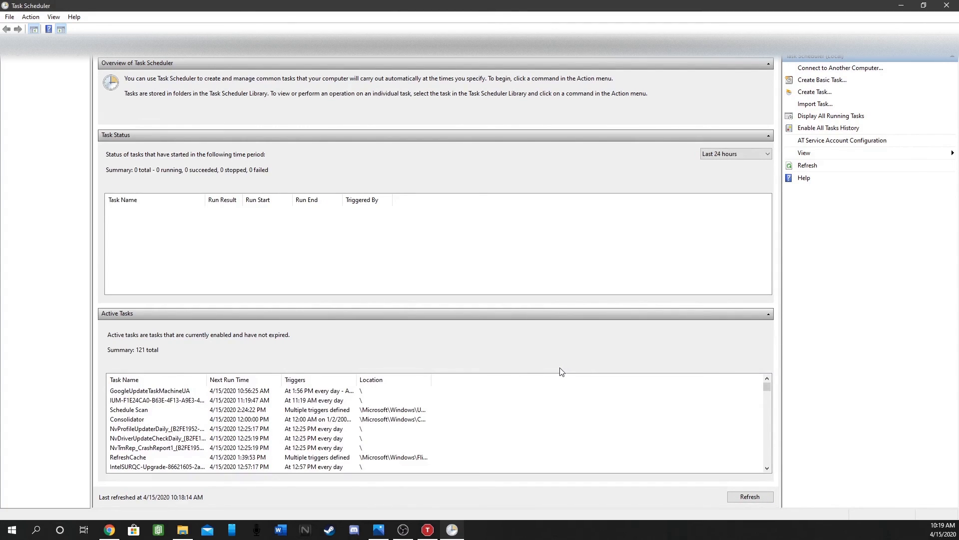
- Close Task Scheduler and switch back to the ThrottleStop window
left_click(948, 4)
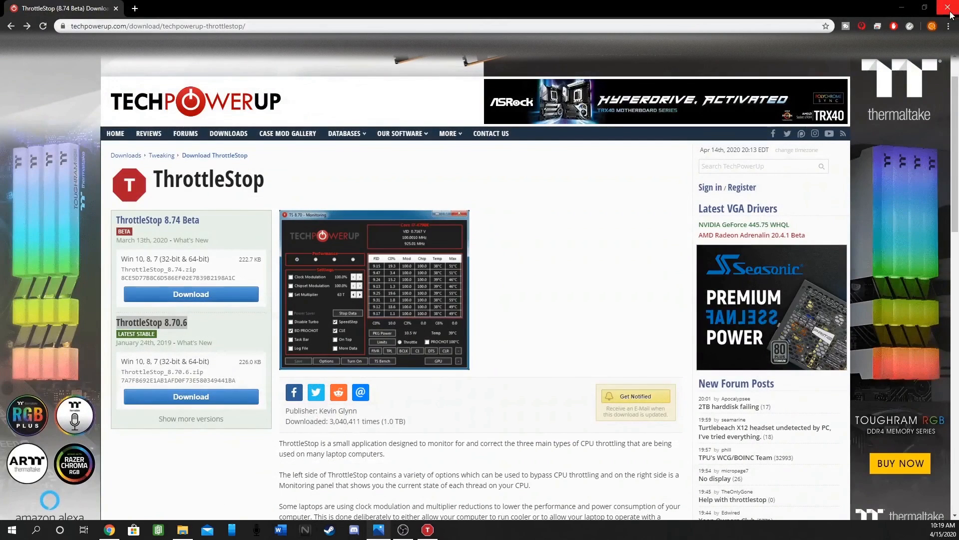
left_click(428, 530)
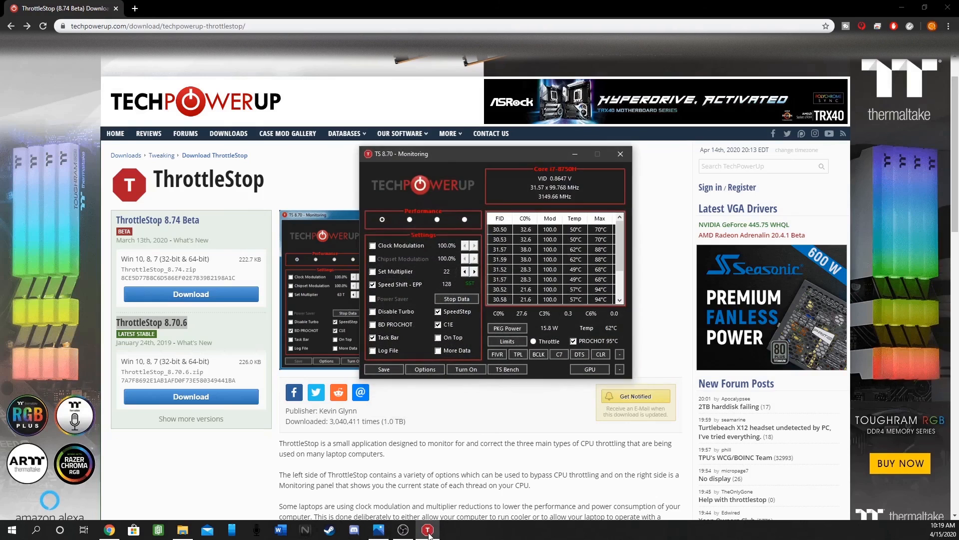